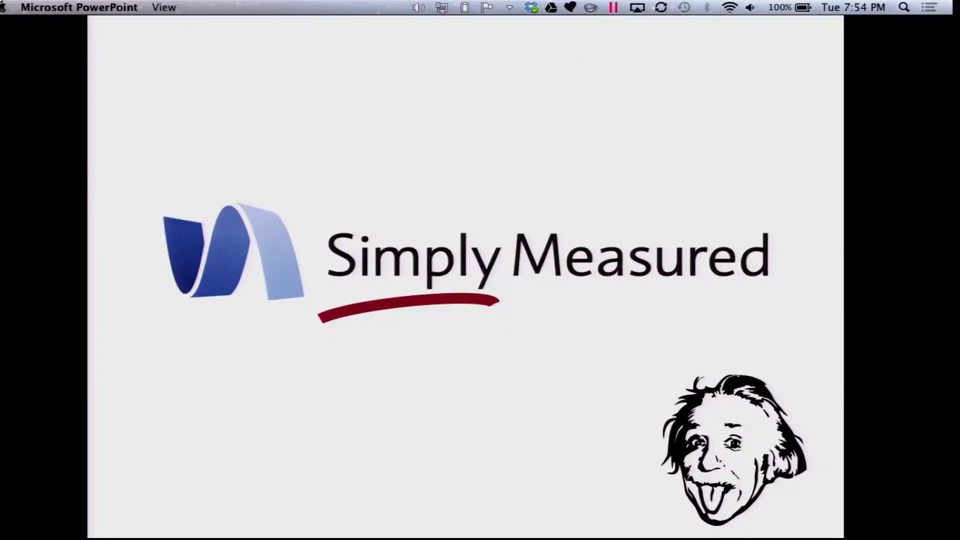
Step: Advance past the tweet engagement and Excel slides to the reminder slide, then switch to Chrome
key(Right)
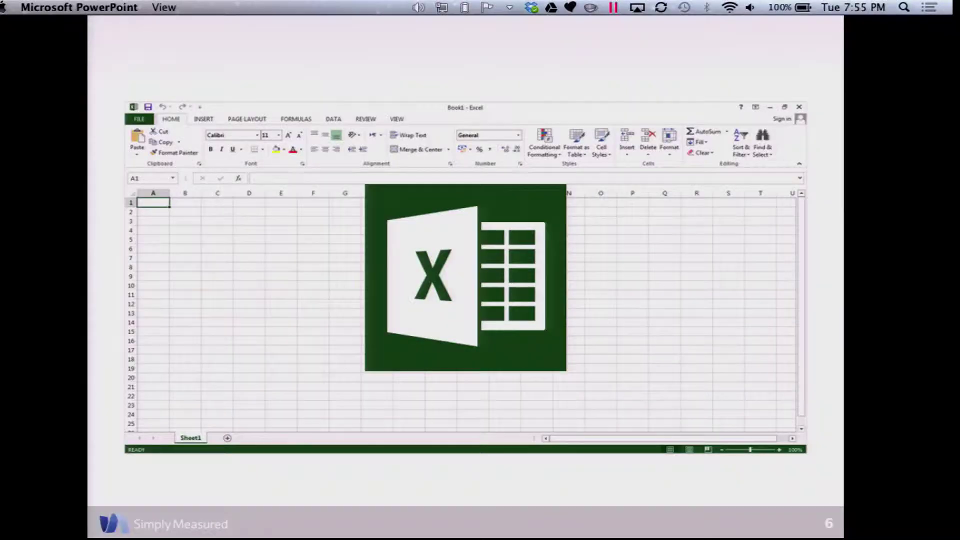
key(Right)
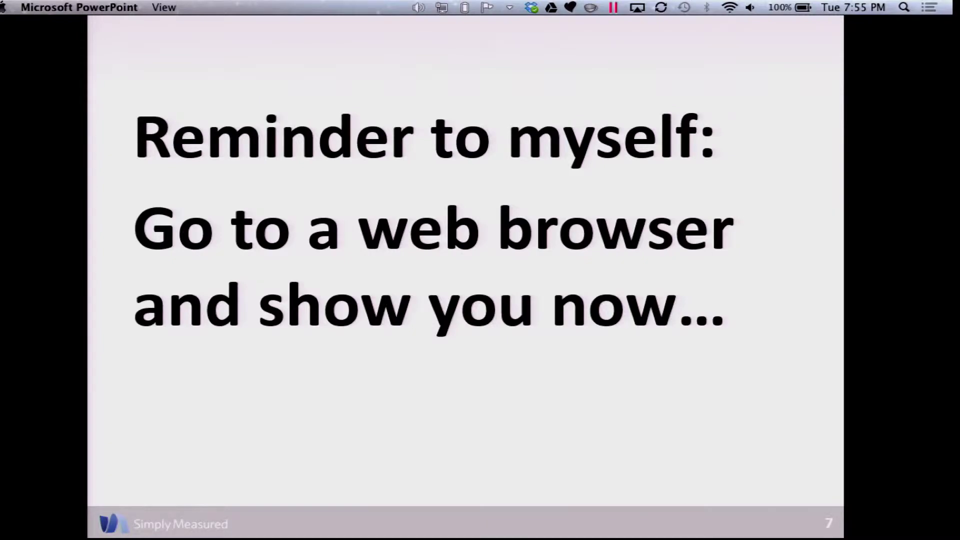
key(super+Tab)
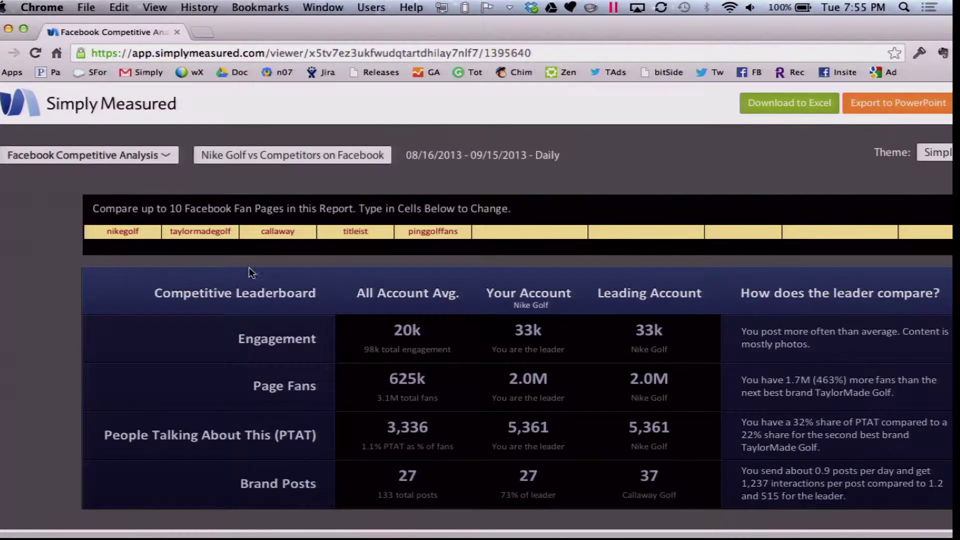
Step: Maximize Chrome and scroll the Nike Golf vs Competitors report down to its Overview engagement and fan charts
click(23, 31)
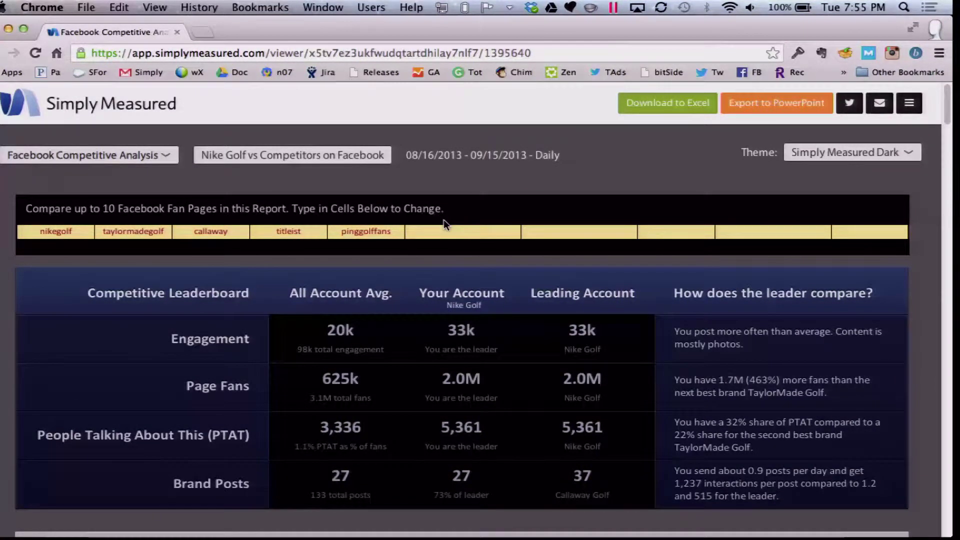
scroll(449, 226, down, 2)
scroll(449, 227, down, 2)
scroll(449, 226, down, 2)
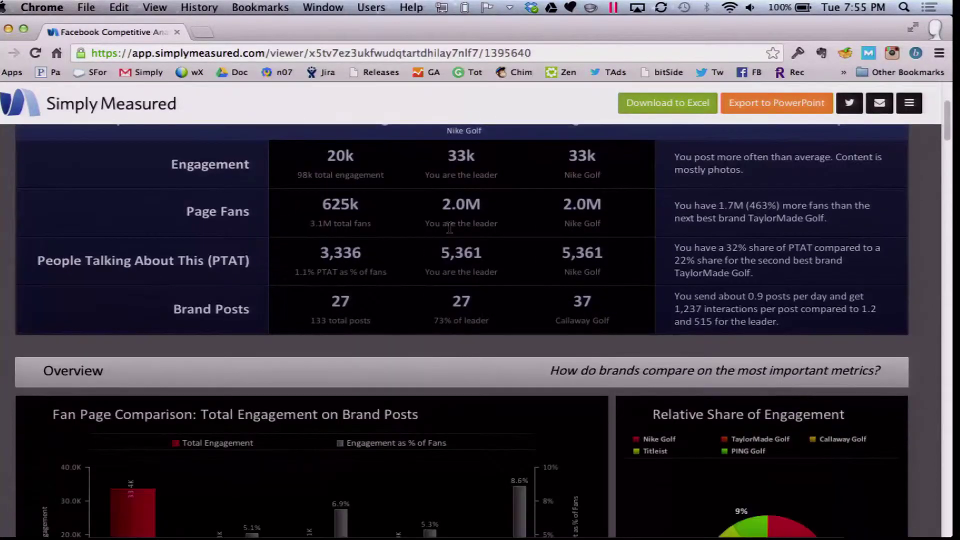
scroll(448, 227, down, 3)
scroll(449, 227, down, 3)
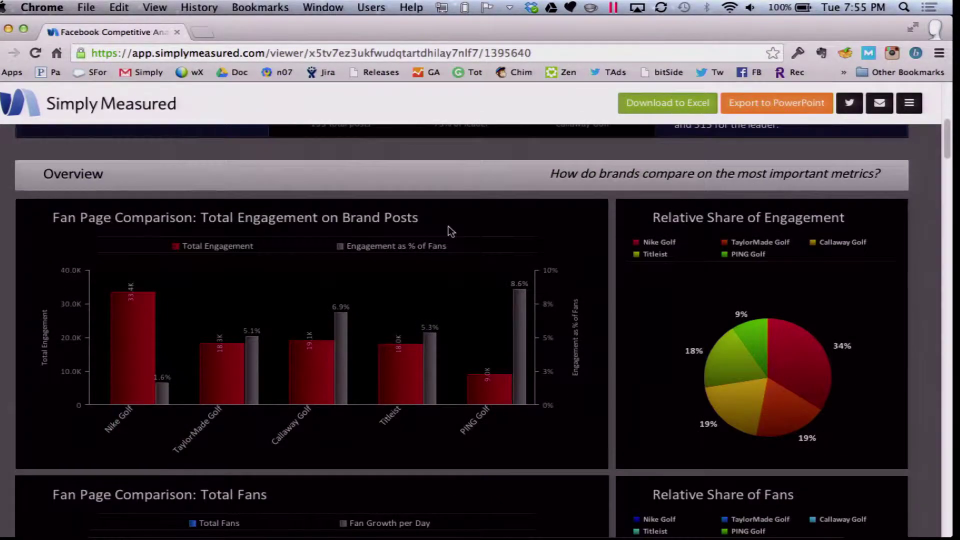
scroll(449, 228, down, 4)
scroll(448, 228, down, 4)
scroll(448, 227, down, 2)
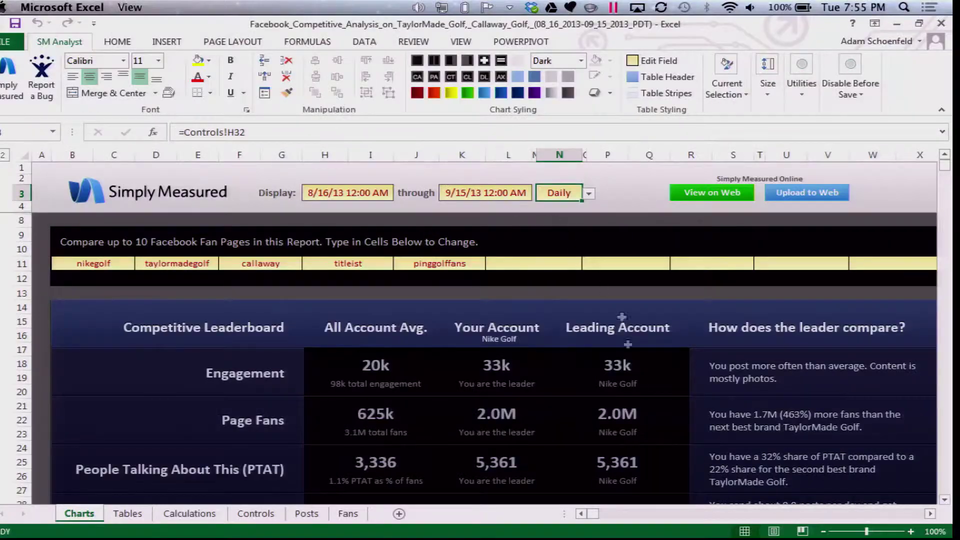
Step: Scroll through the Charts sheet of the Excel report
scroll(535, 386, down, 2)
scroll(527, 380, down, 1)
scroll(526, 380, down, 2)
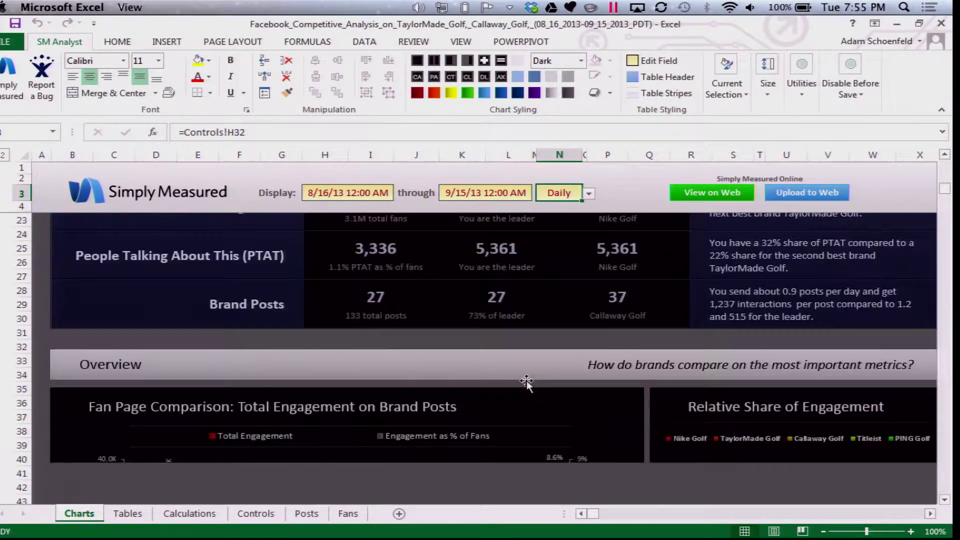
scroll(527, 380, down, 2)
scroll(526, 384, down, 2)
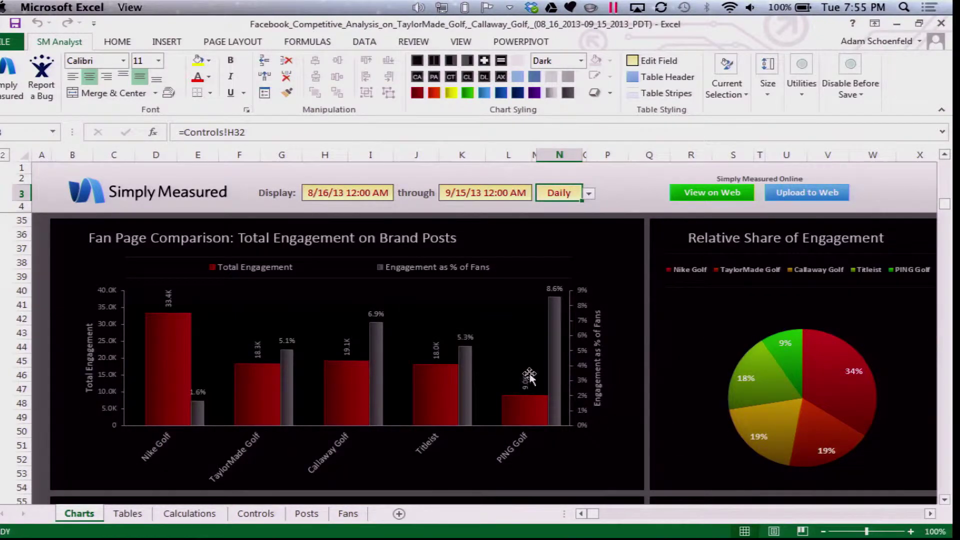
scroll(530, 375, down, 3)
scroll(499, 380, down, 2)
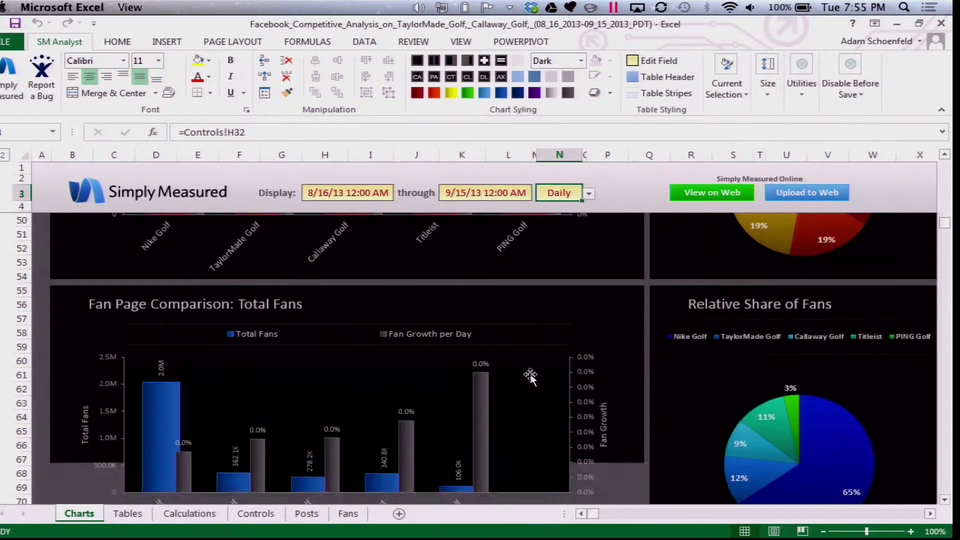
scroll(450, 387, down, 1)
scroll(406, 394, down, 1)
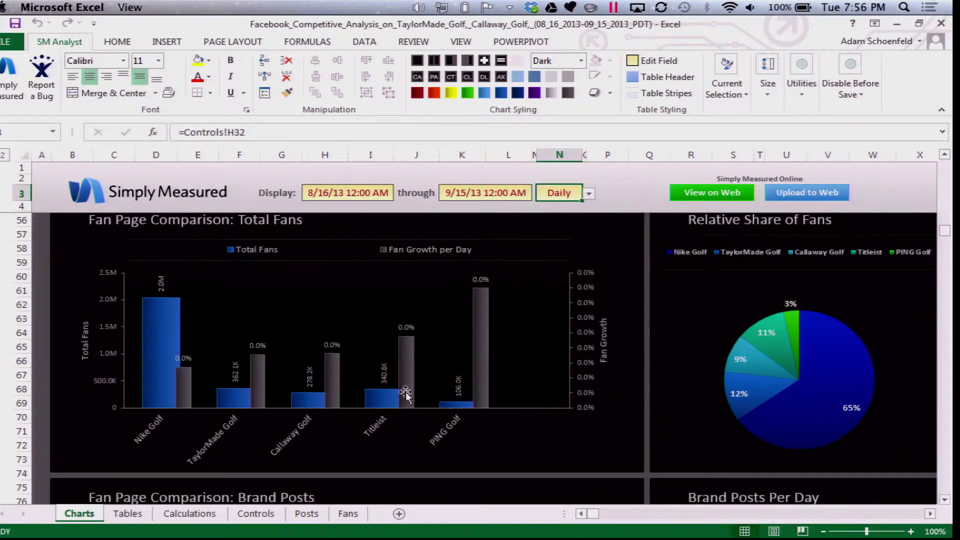
Step: Switch to the Posts sheet and scroll through the raw Facebook post data
click(304, 515)
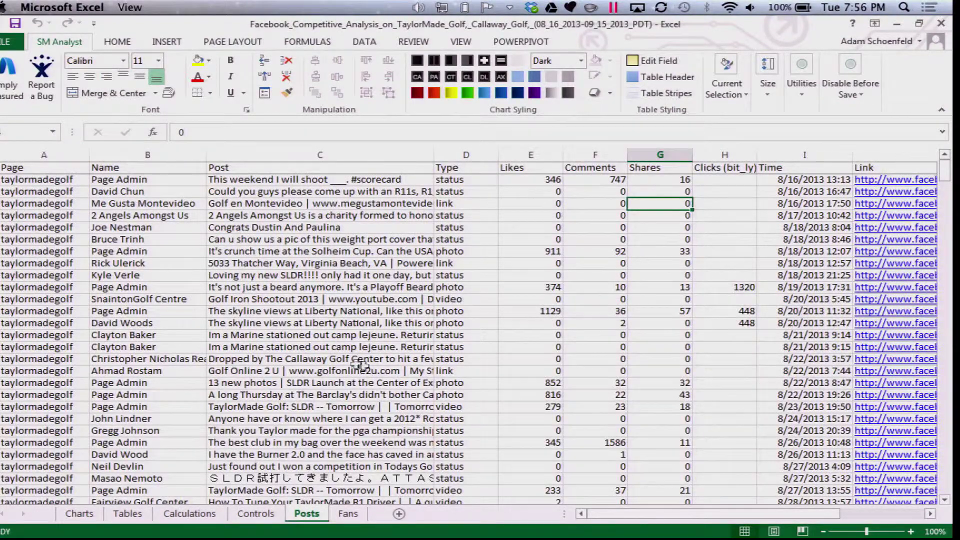
scroll(359, 365, down, 3)
scroll(370, 367, down, 1)
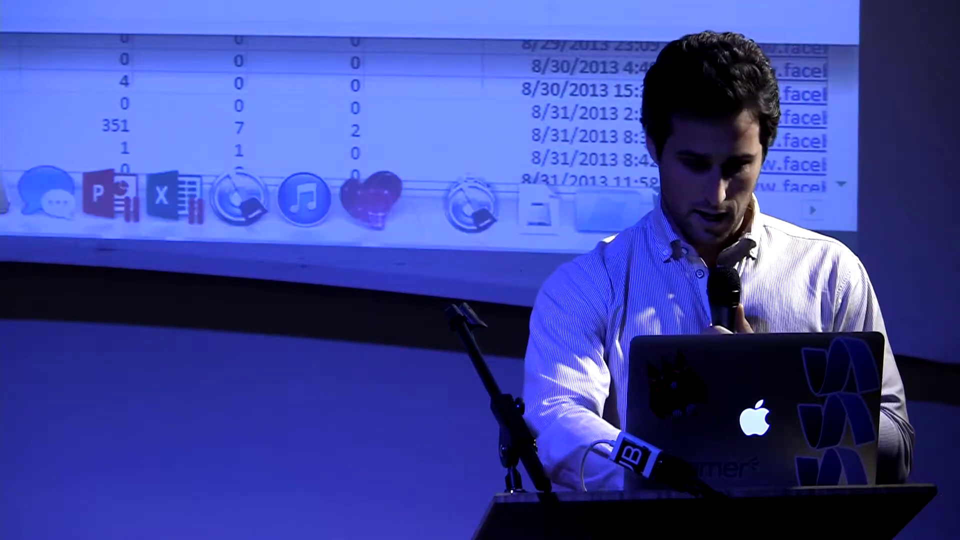
Step: Switch from Excel back to the PowerPoint slideshow
key(super+Tab)
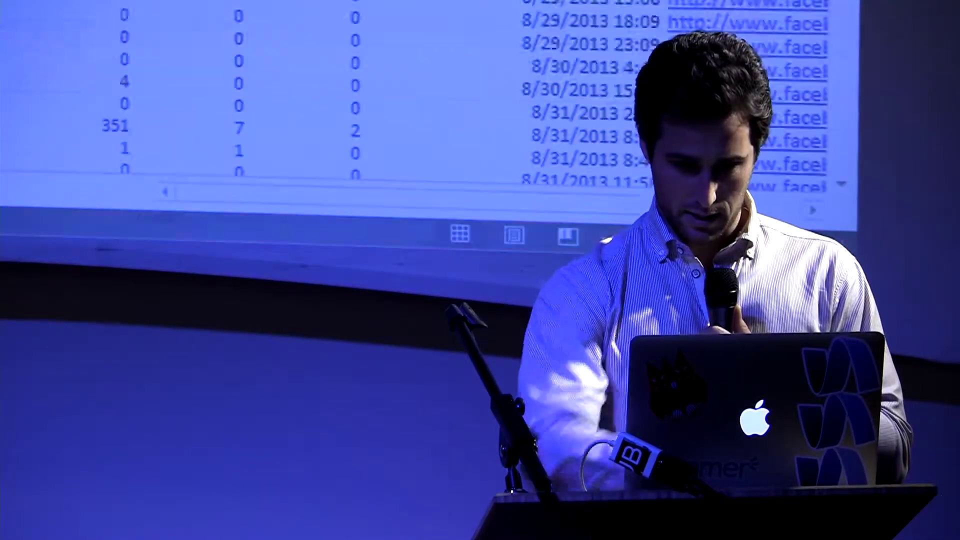